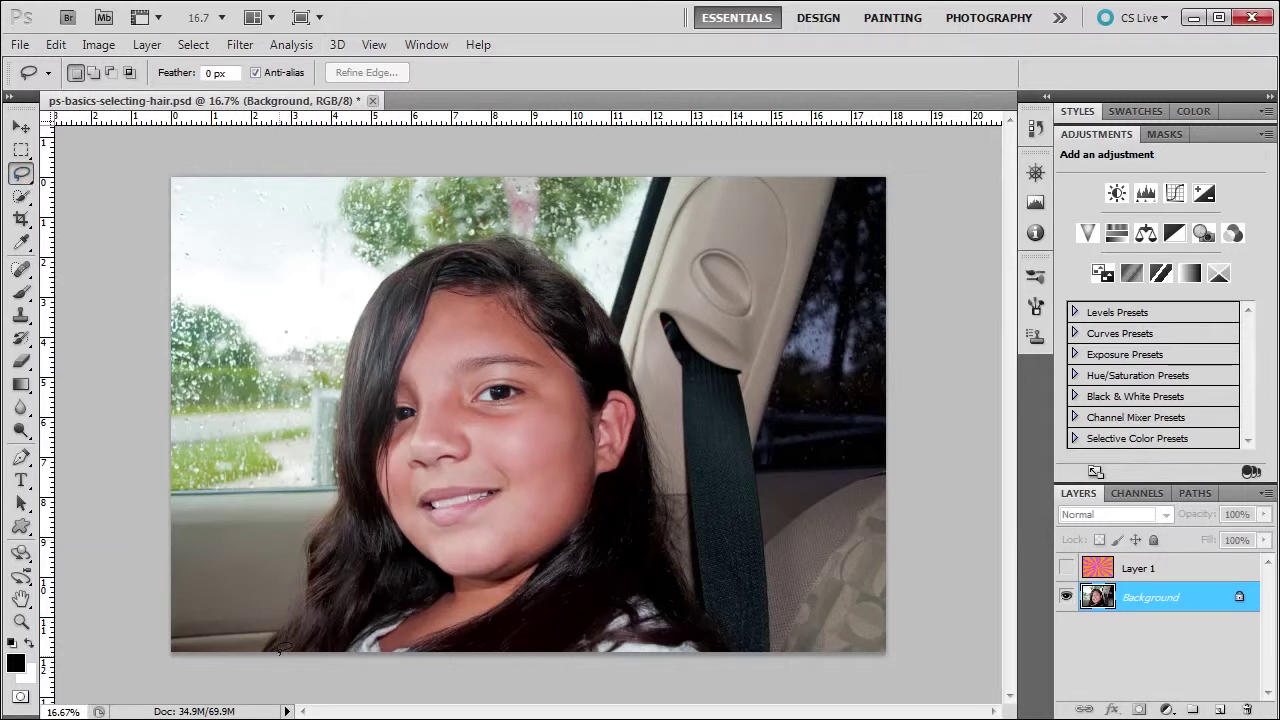
Step: Lasso a loose closed outline around the girl's head and hair
{"action": "mouse_move", "coordinate": [274, 646]}
{"action": "left_mouse_down"}
{"action": "mouse_move", "coordinate": [312, 603]}
{"action": "mouse_move", "coordinate": [318, 552]}
{"action": "mouse_move", "coordinate": [356, 508]}
{"action": "mouse_move", "coordinate": [361, 430]}
{"action": "left_mouse_up"}
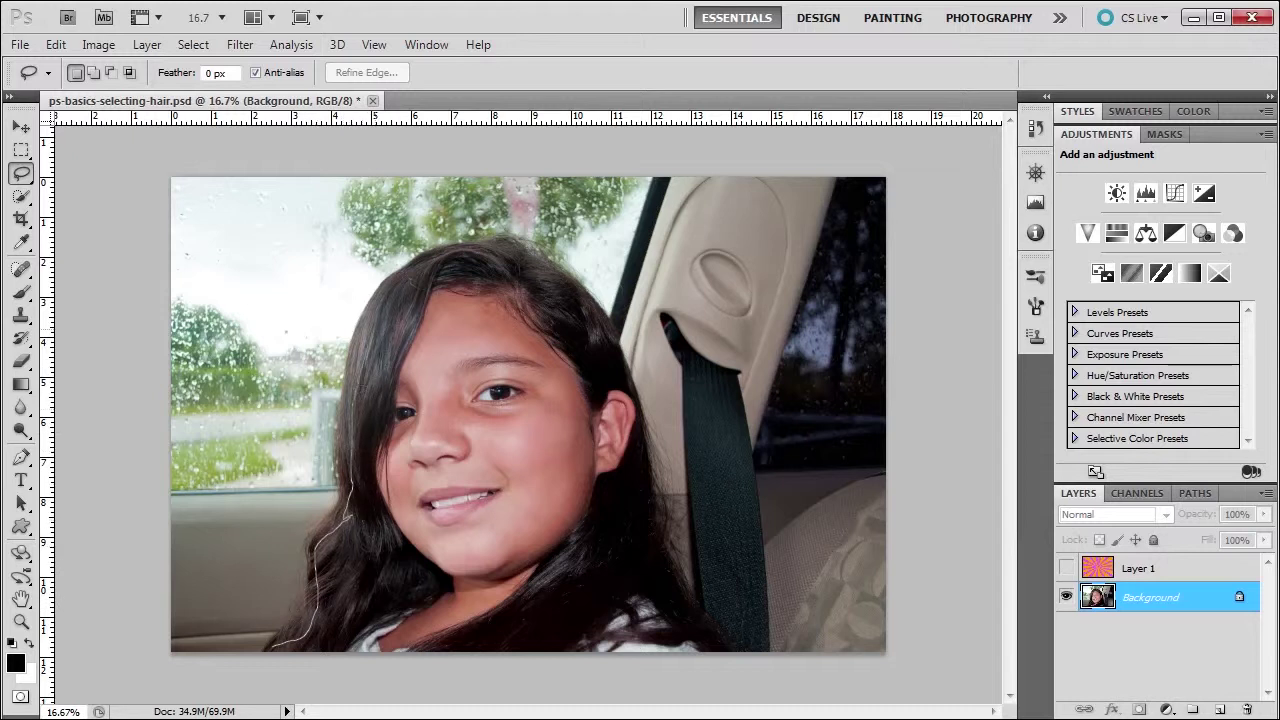
{"action": "left_click_drag", "start_coordinate": [401, 284], "coordinate": [446, 258]}
{"action": "mouse_move", "coordinate": [518, 236]}
{"action": "left_mouse_down"}
{"action": "mouse_move", "coordinate": [600, 330]}
{"action": "mouse_move", "coordinate": [626, 385]}
{"action": "mouse_move", "coordinate": [660, 560]}
{"action": "mouse_move", "coordinate": [718, 632]}
{"action": "mouse_move", "coordinate": [668, 682]}
{"action": "mouse_move", "coordinate": [262, 658]}
{"action": "mouse_move", "coordinate": [272, 647]}
{"action": "left_mouse_up"}
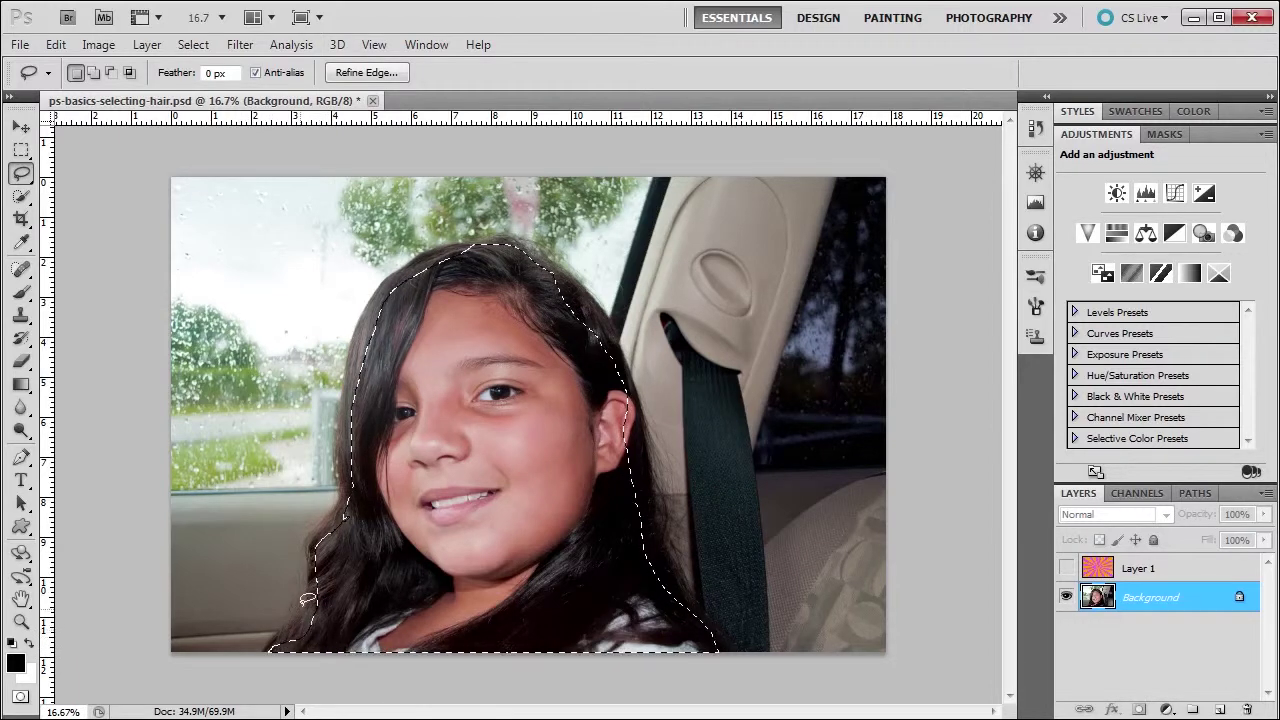
Step: In Refine Edge, keep the On White view, set Radius to 250 px and show the radius band
{"action": "left_click", "coordinate": [350, 75]}
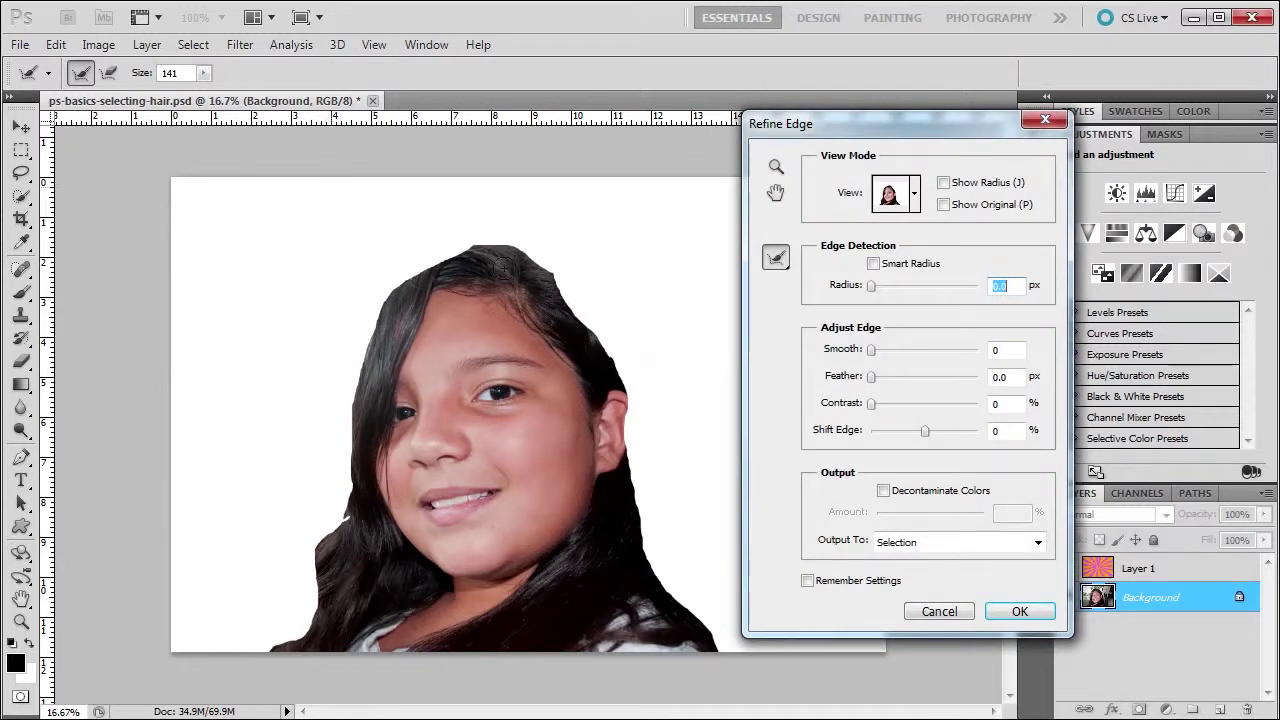
{"action": "left_click", "coordinate": [914, 198]}
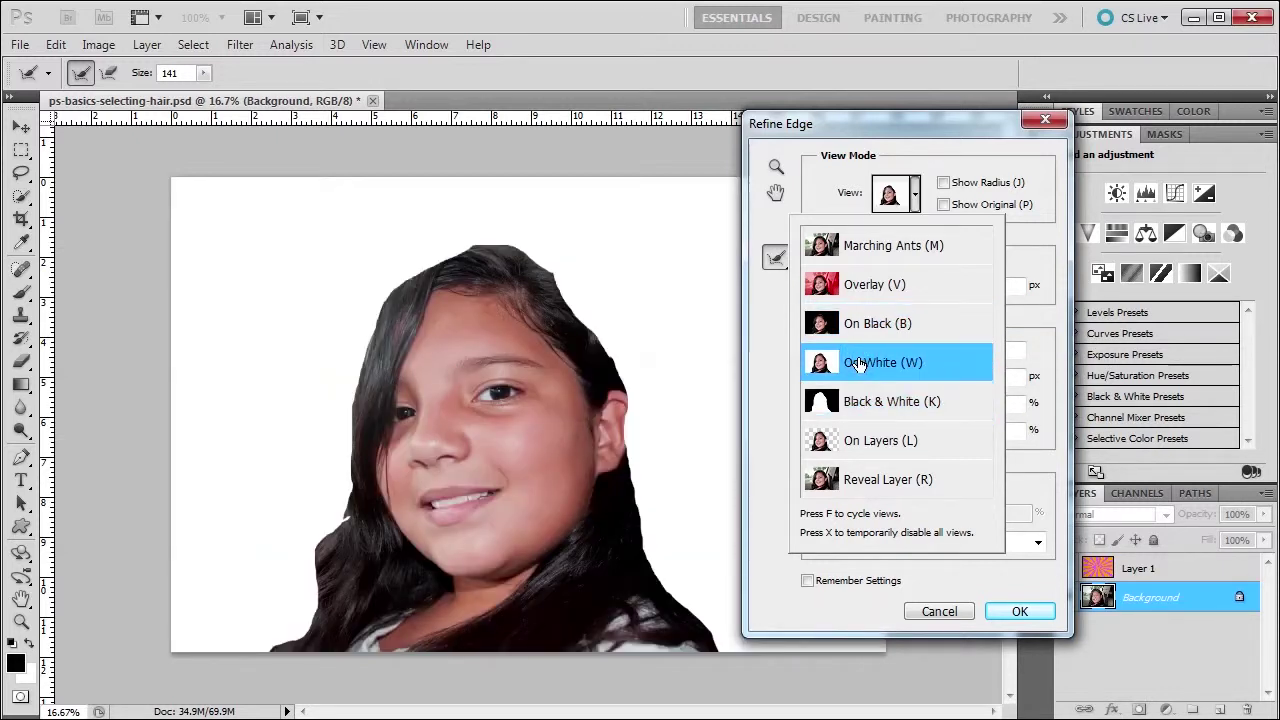
{"action": "left_click", "coordinate": [817, 178]}
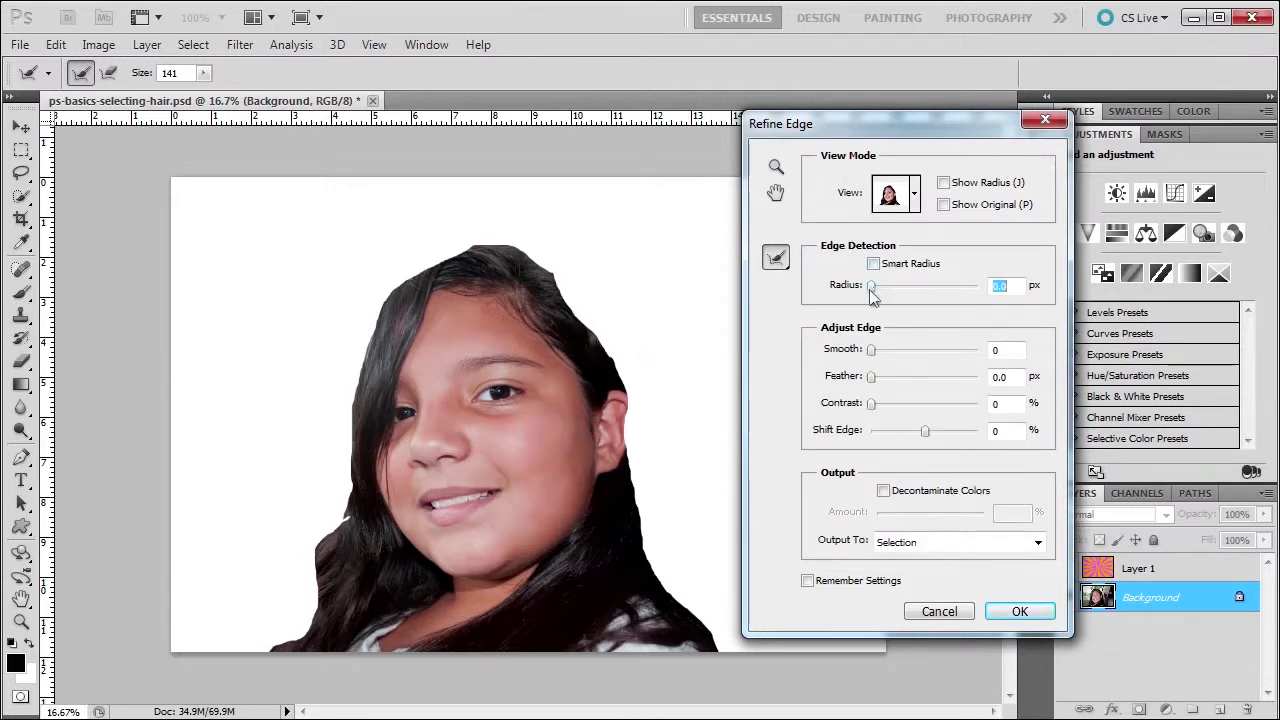
{"action": "left_click_drag", "start_coordinate": [872, 288], "coordinate": [1015, 293]}
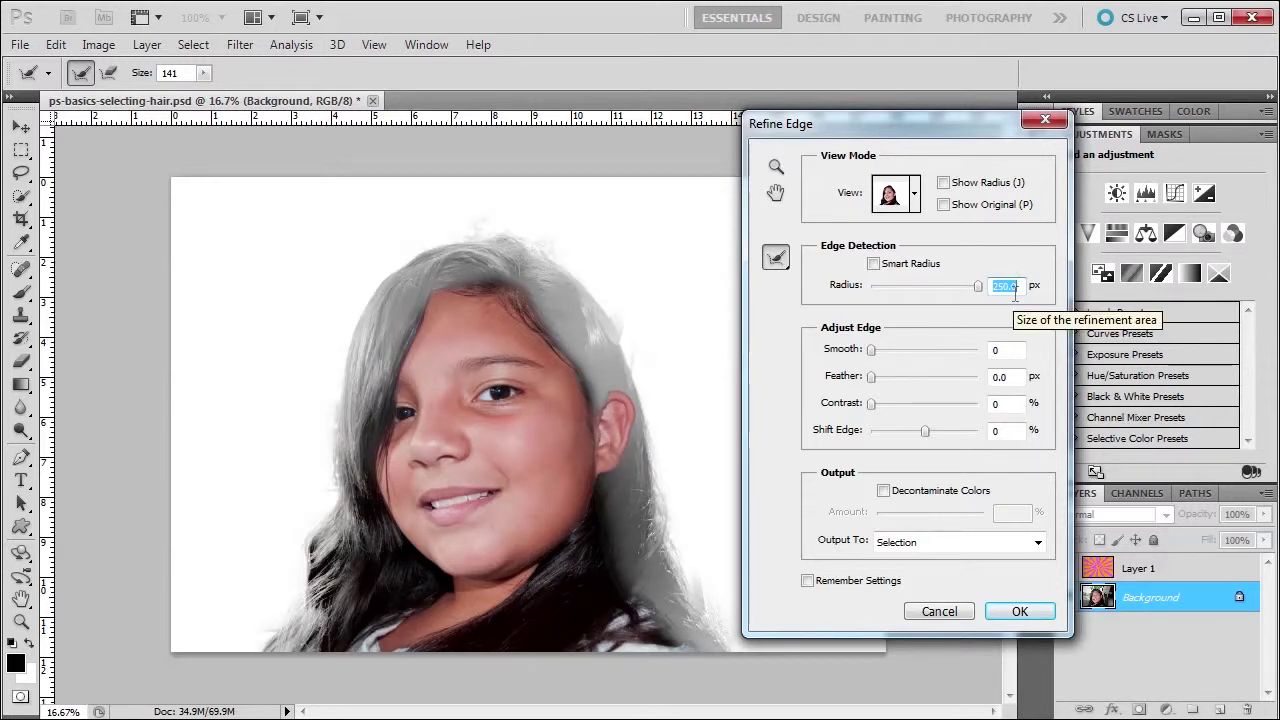
{"action": "left_click", "coordinate": [943, 182]}
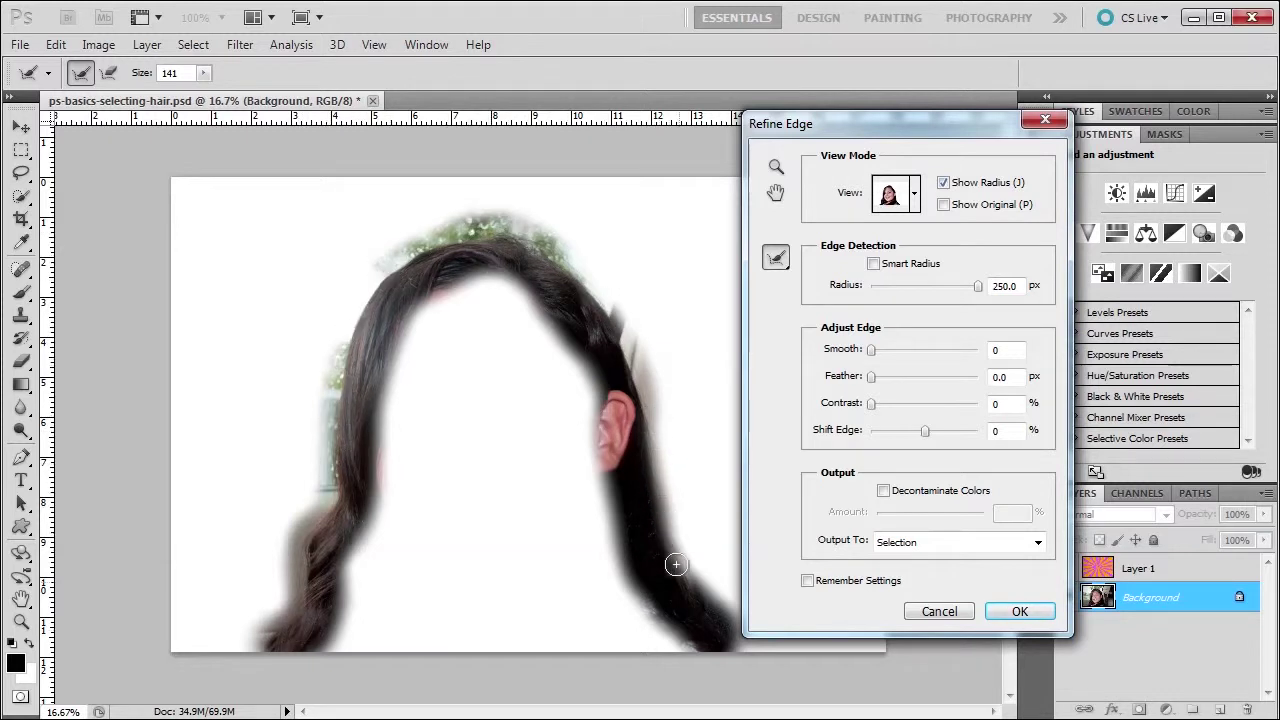
Step: Erase the refinement band across the top of the hair, then return to the Refine Radius Tool
{"action": "left_click", "coordinate": [778, 258]}
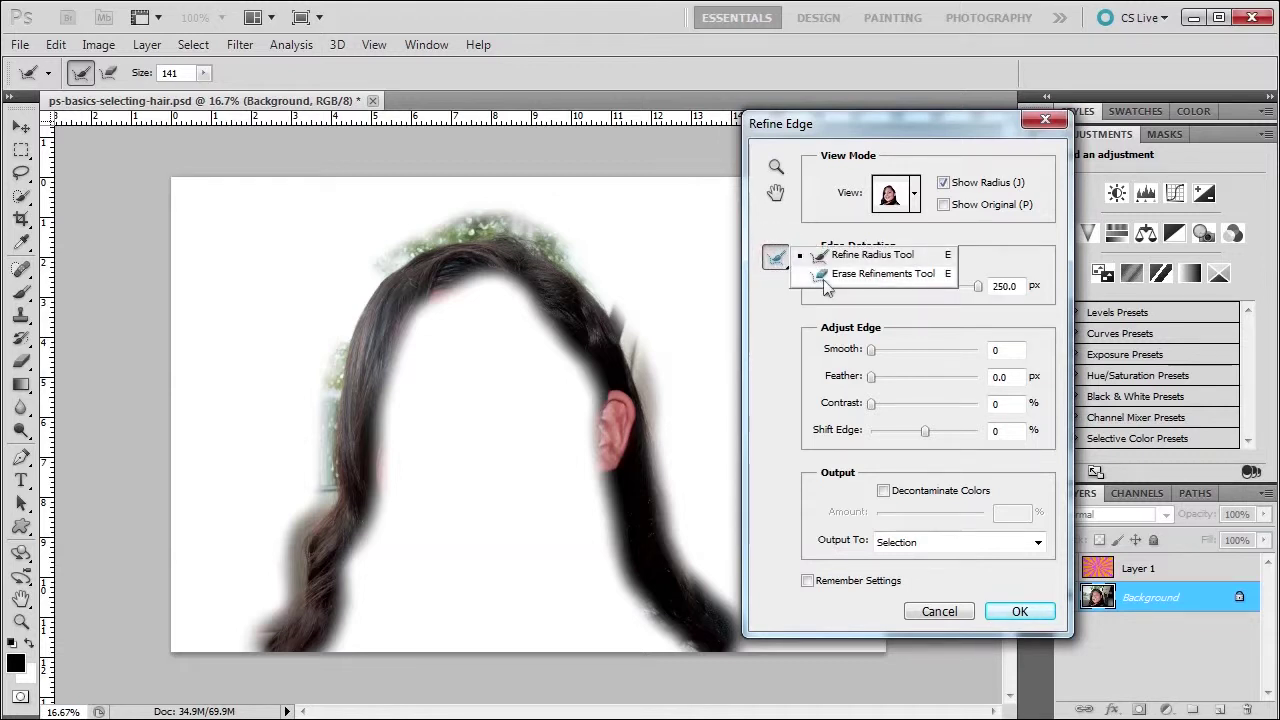
{"action": "left_click", "coordinate": [825, 280]}
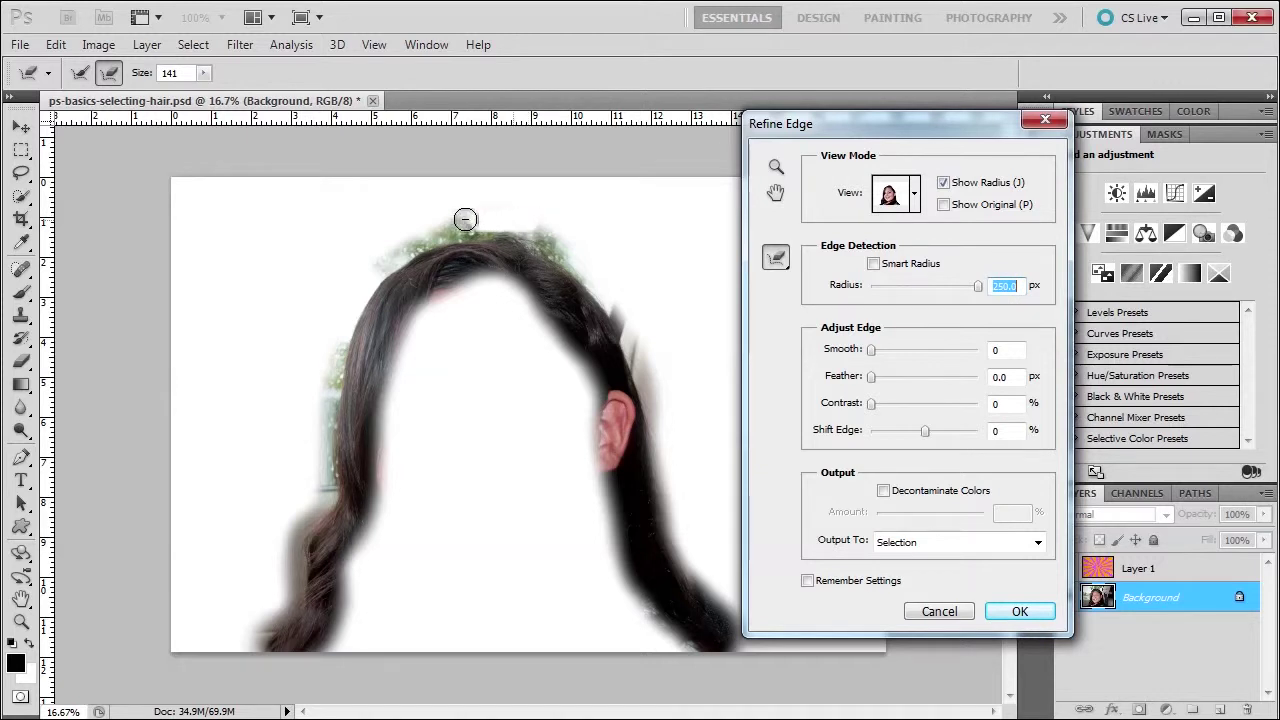
{"action": "mouse_move", "coordinate": [465, 219]}
{"action": "left_mouse_down"}
{"action": "mouse_move", "coordinate": [379, 250]}
{"action": "mouse_move", "coordinate": [493, 209]}
{"action": "mouse_move", "coordinate": [531, 217]}
{"action": "left_mouse_up"}
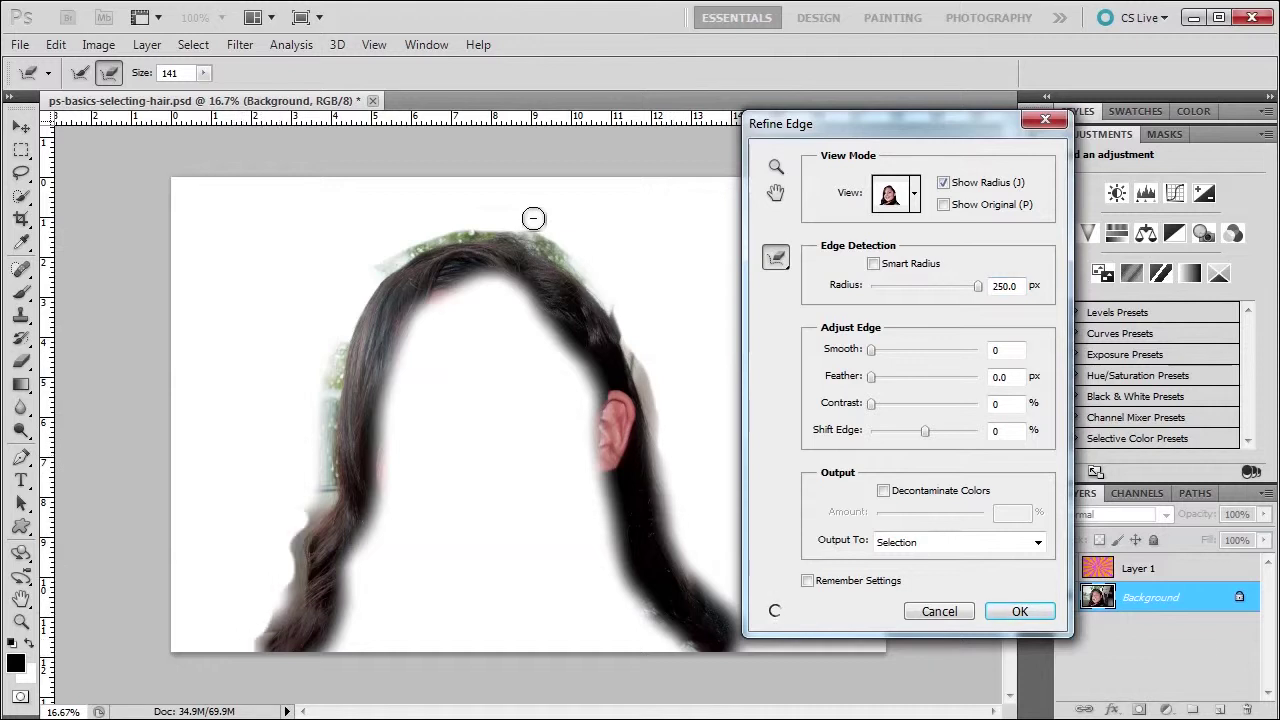
{"action": "key", "text": "e"}
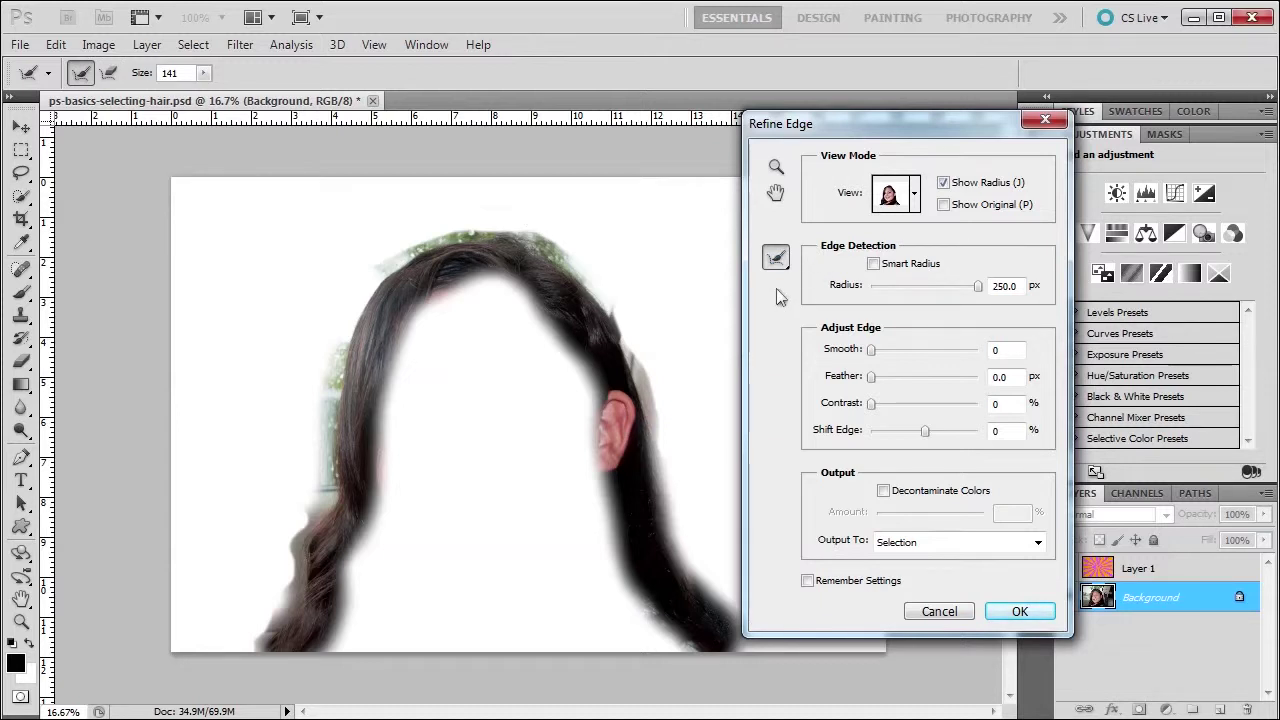
Step: Hide the radius band, set Shift Edge to +100, restore Radius to 250 px and enable Smart Radius
{"action": "left_click", "coordinate": [943, 183]}
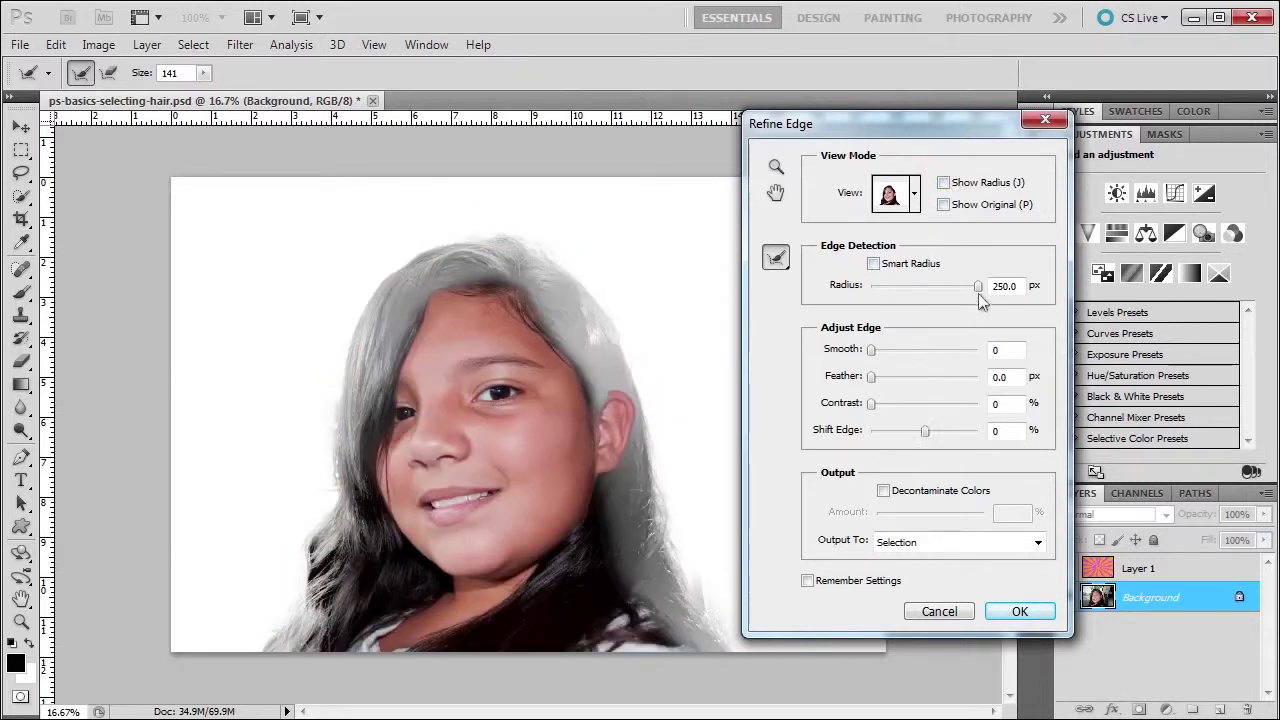
{"action": "left_click_drag", "start_coordinate": [978, 286], "coordinate": [922, 292]}
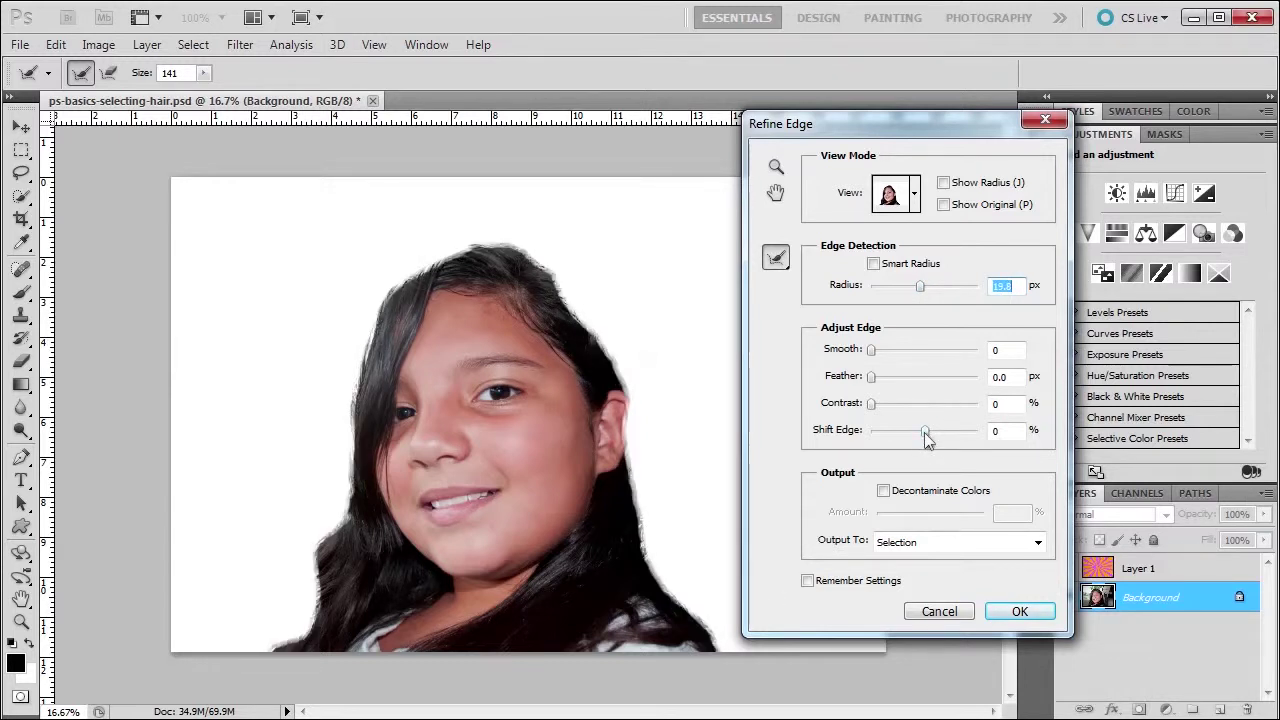
{"action": "left_click_drag", "start_coordinate": [924, 432], "coordinate": [974, 425]}
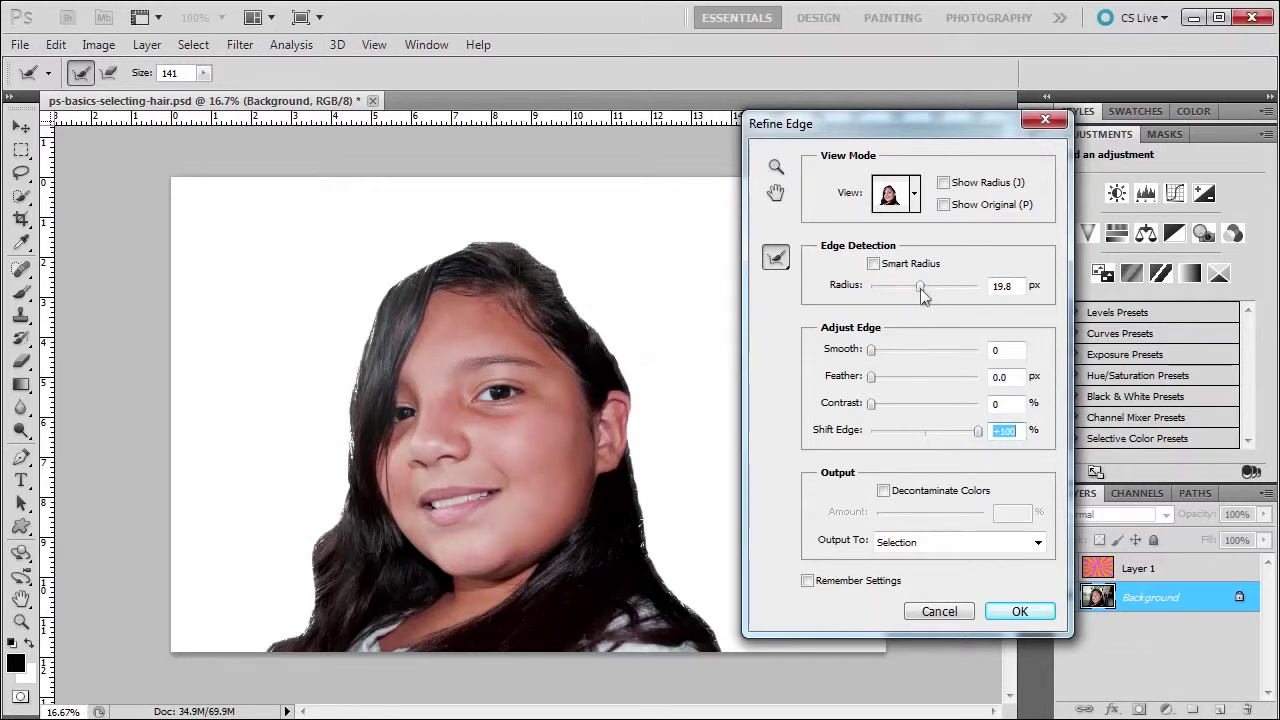
{"action": "left_click_drag", "start_coordinate": [929, 288], "coordinate": [979, 286]}
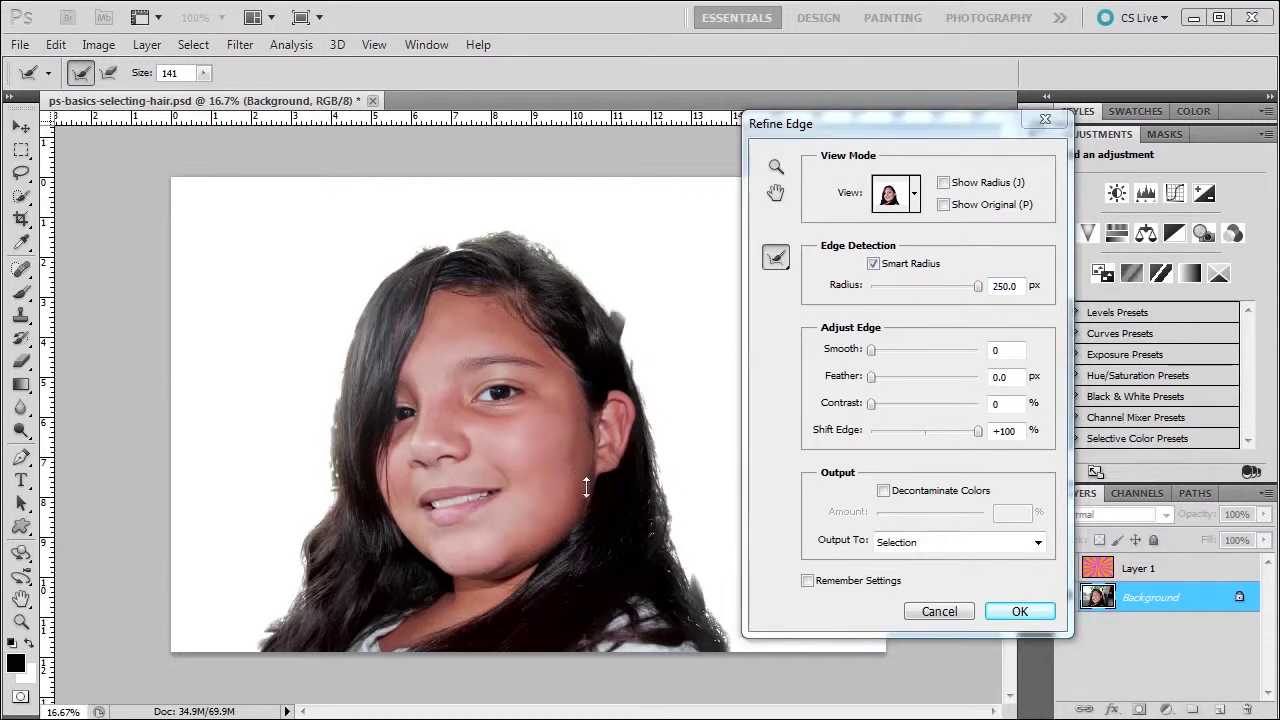
{"action": "left_click", "coordinate": [874, 265]}
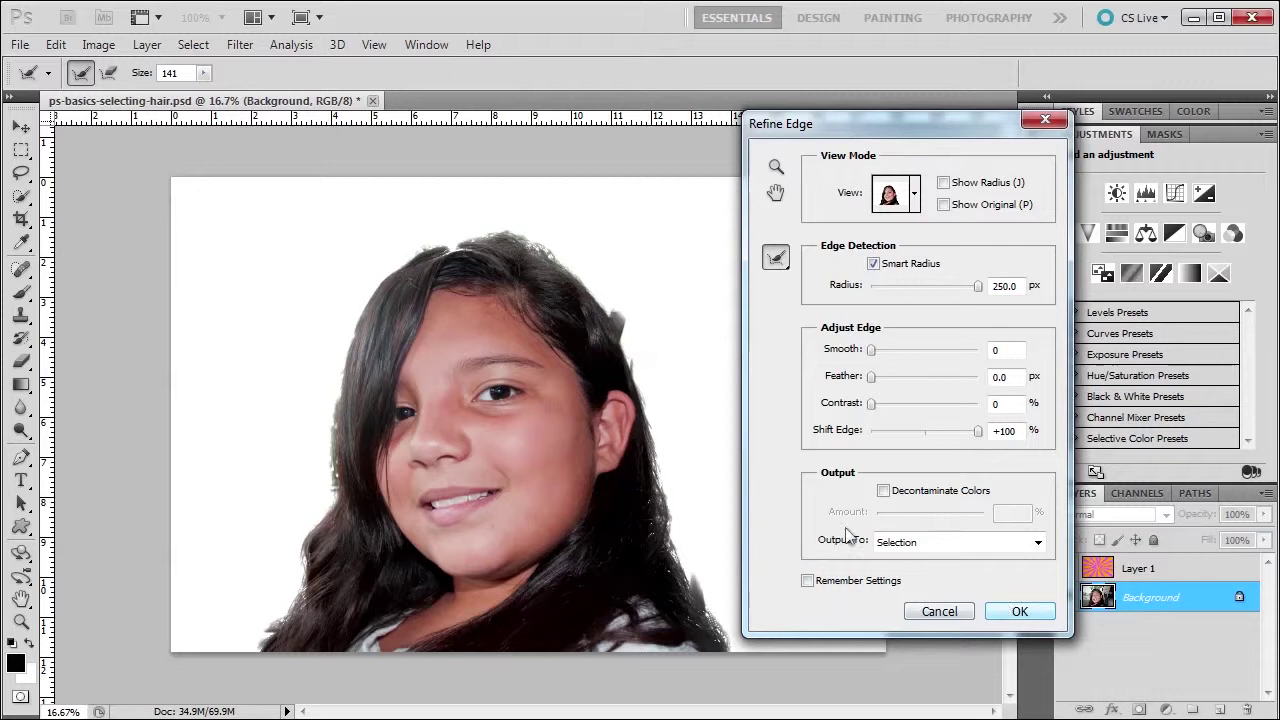
Step: Accept the refinement, then lasso-add and subtract small areas along the hair outline
{"action": "left_click", "coordinate": [1015, 610]}
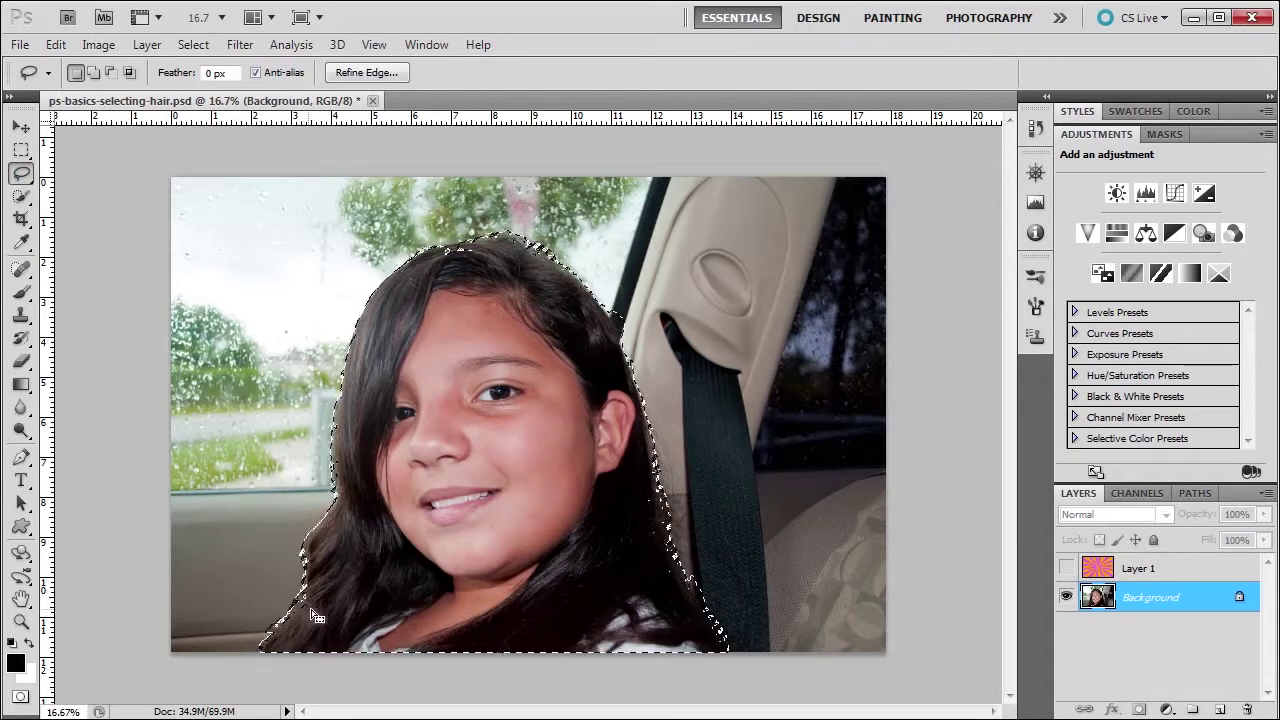
{"action": "key", "text": "shift"}
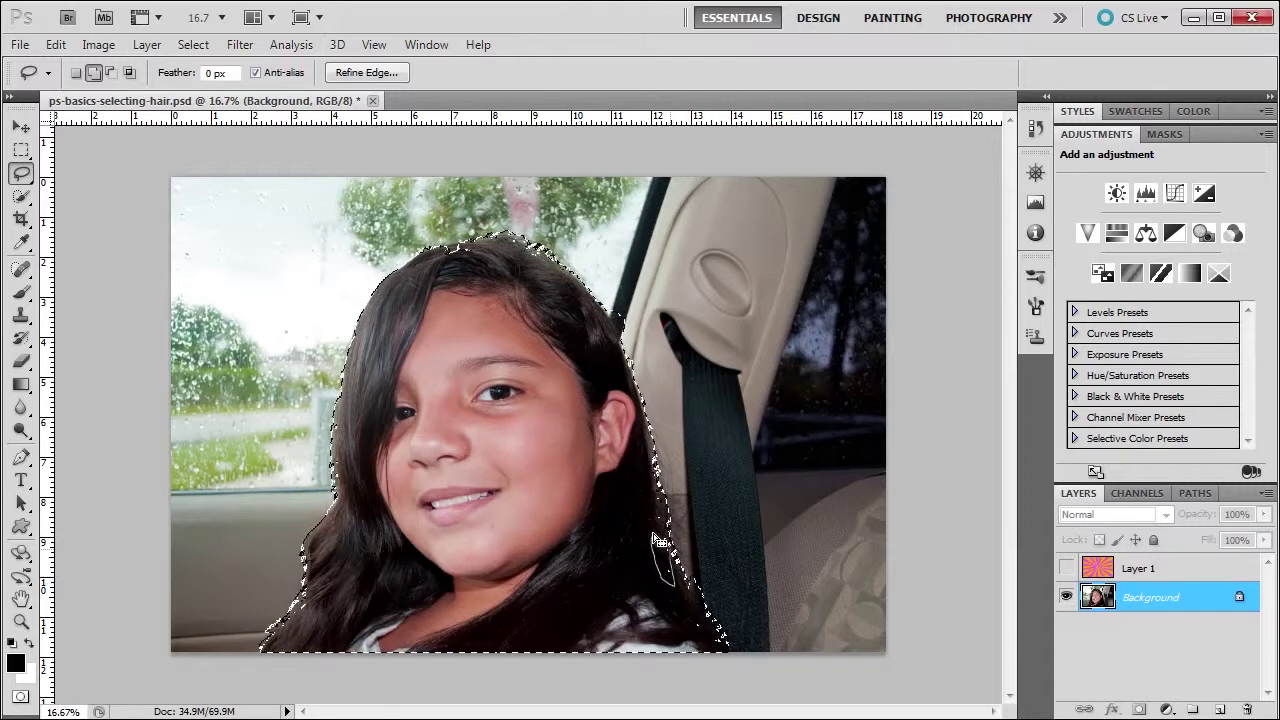
{"action": "left_click_drag", "start_coordinate": [655, 540], "coordinate": [658, 540]}
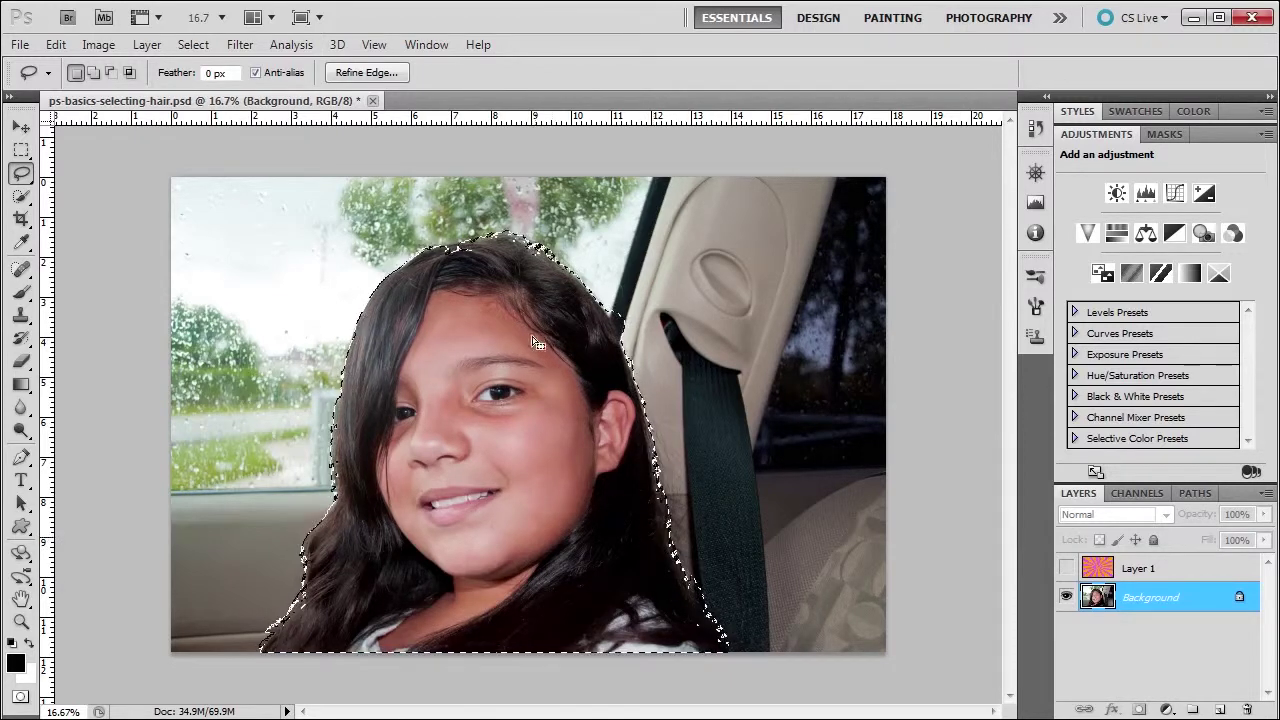
{"action": "key", "text": "shift"}
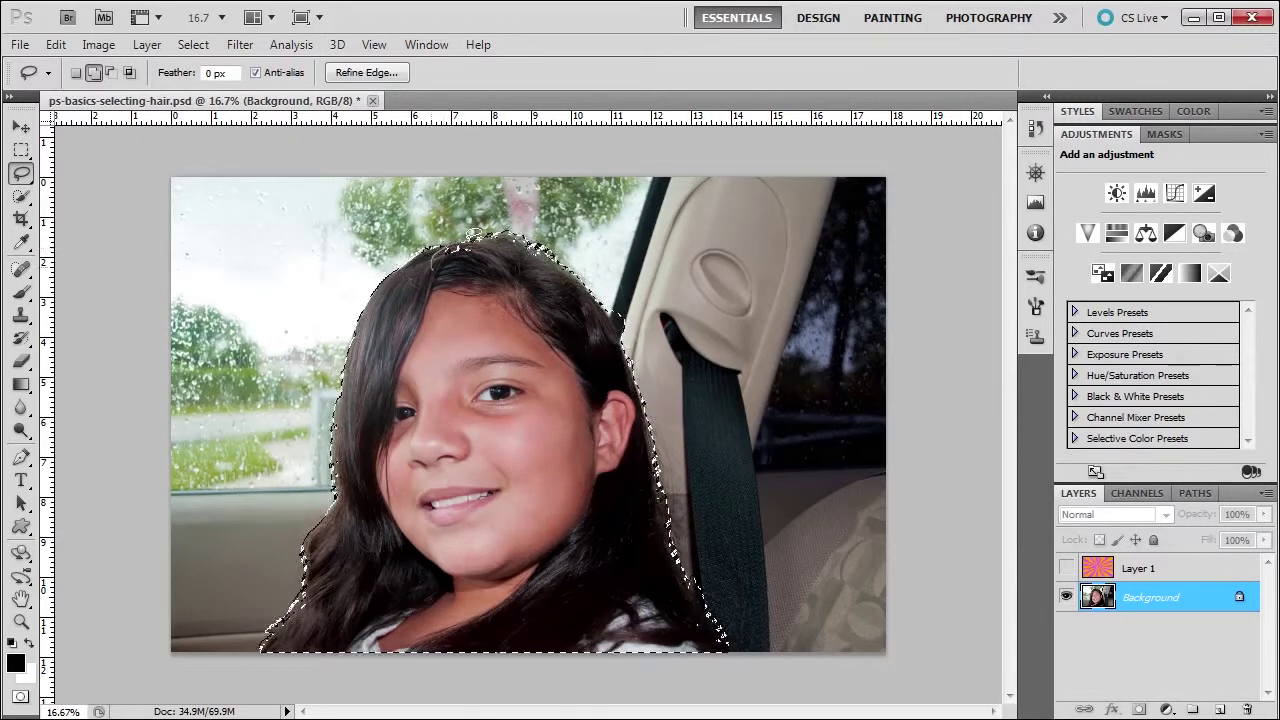
{"action": "left_click_drag", "start_coordinate": [474, 236], "coordinate": [478, 238]}
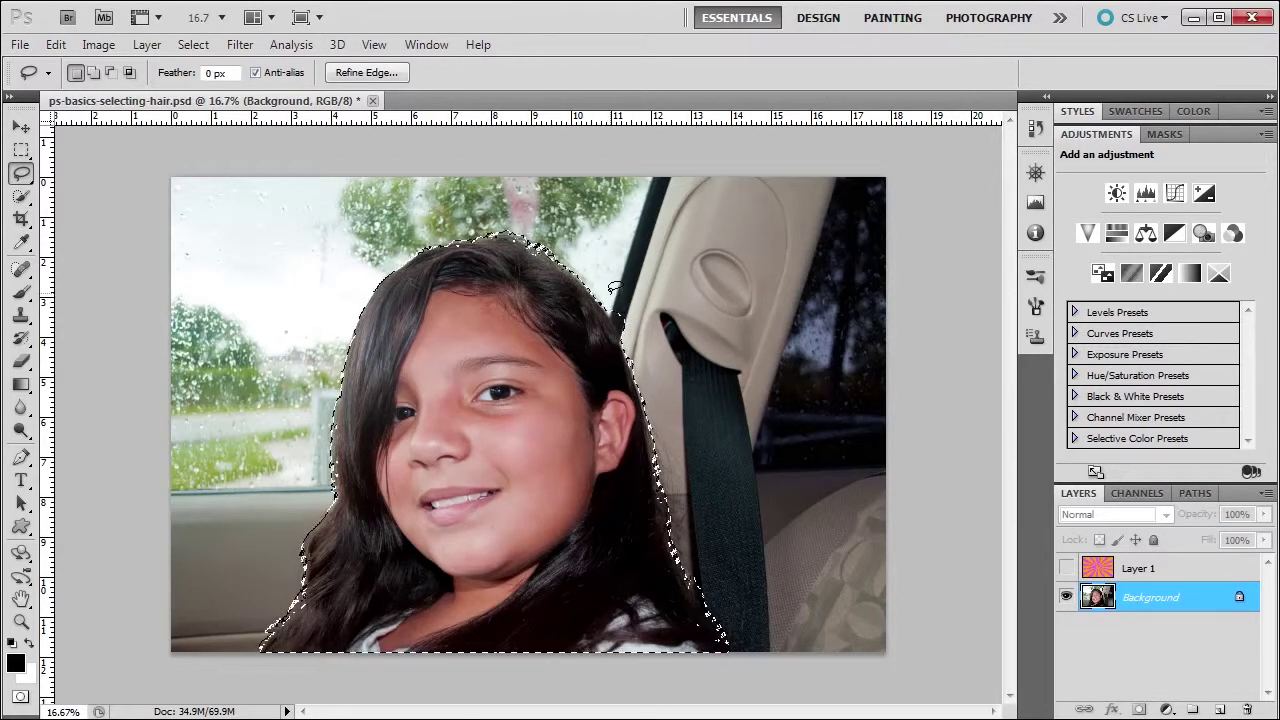
{"action": "key", "text": "alt"}
{"action": "left_click_drag", "start_coordinate": [617, 308], "coordinate": [626, 338]}
{"action": "key", "text": "shift"}
{"action": "left_click_drag", "start_coordinate": [313, 603], "coordinate": [315, 607]}
{"action": "key", "text": "shift"}
{"action": "left_click_drag", "start_coordinate": [339, 416], "coordinate": [338, 420]}
Step: Zoom in to inspect the left hair edge, fit the image on screen, and reopen Refine Edge
{"action": "left_click", "coordinate": [21, 621]}
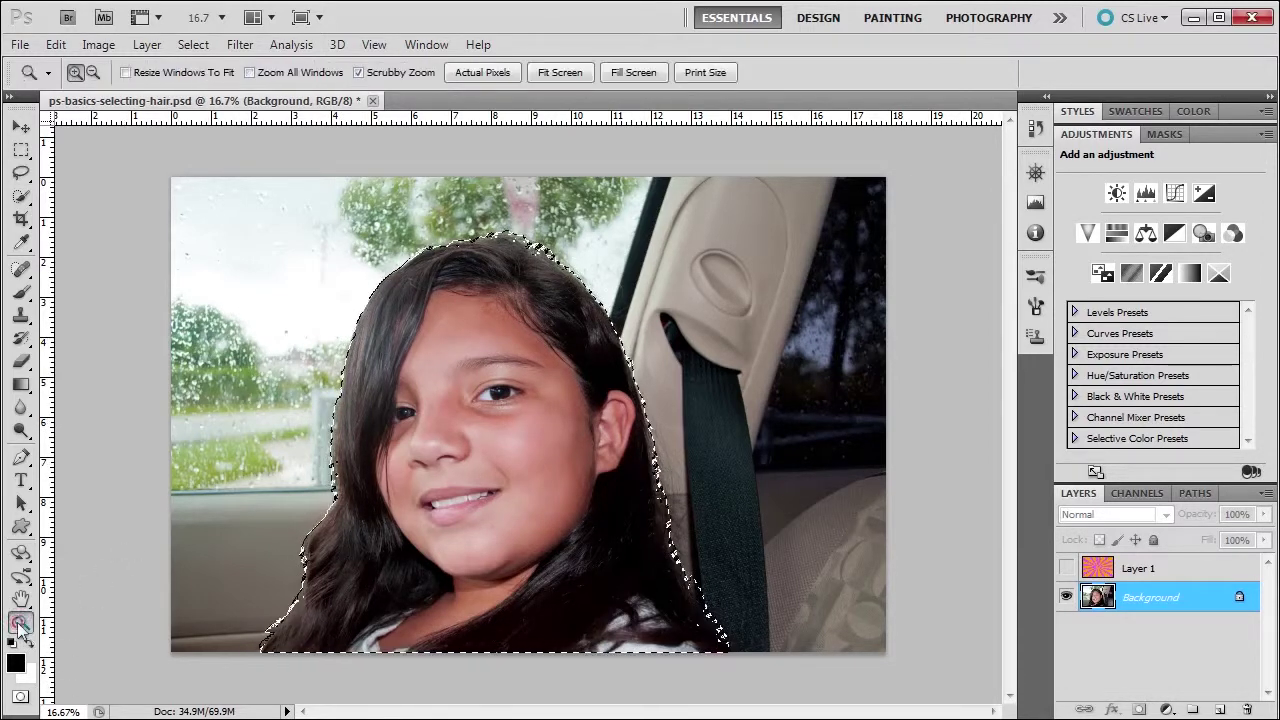
{"action": "left_click", "coordinate": [338, 553]}
{"action": "left_click", "coordinate": [338, 553]}
{"action": "left_click", "coordinate": [337, 549]}
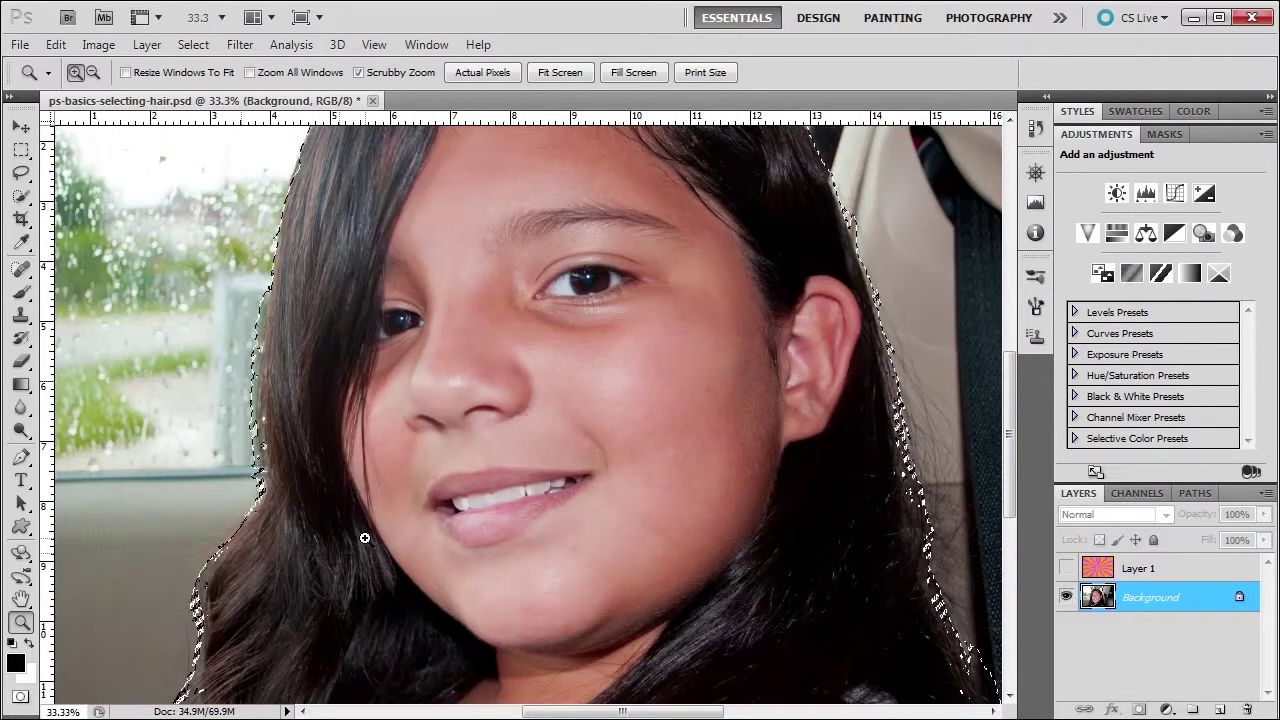
{"action": "double_click", "coordinate": [21, 598]}
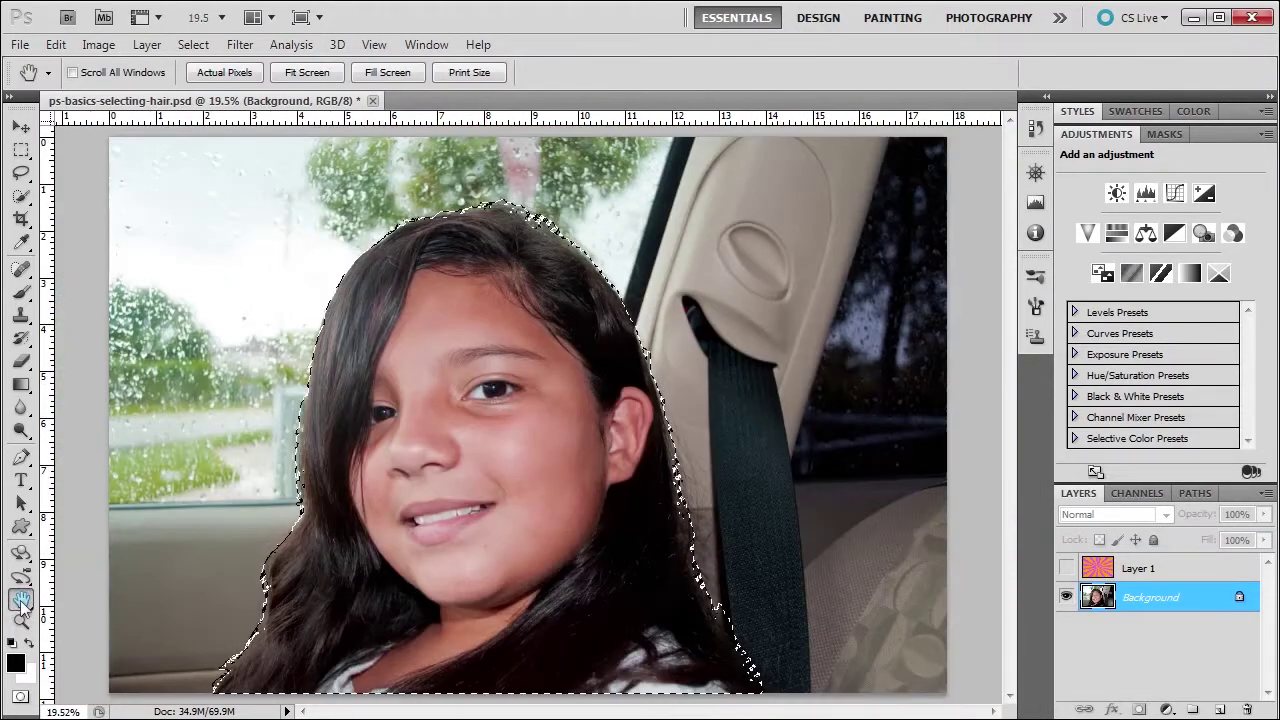
{"action": "left_click", "coordinate": [20, 173]}
{"action": "left_click", "coordinate": [366, 72]}
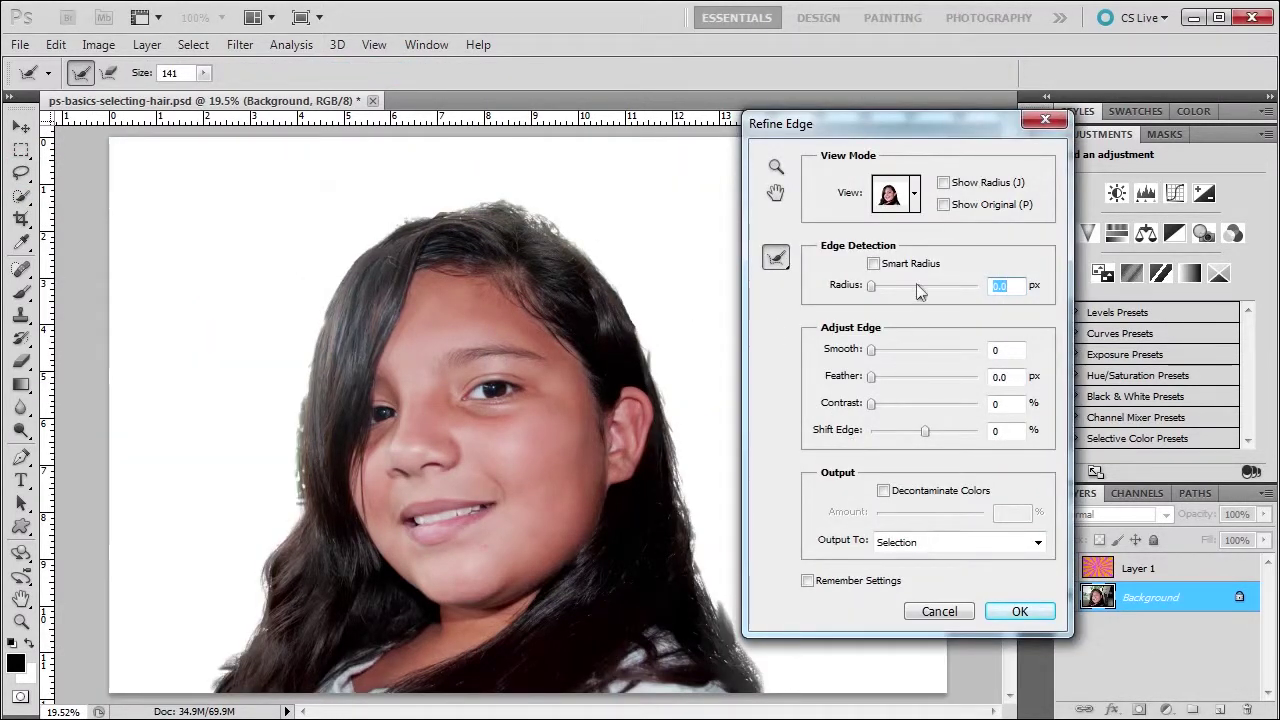
Step: Widen the edge radius to 30.1 px and output the cutout to a New Layer with Layer Mask
{"action": "left_click_drag", "start_coordinate": [872, 286], "coordinate": [899, 287]}
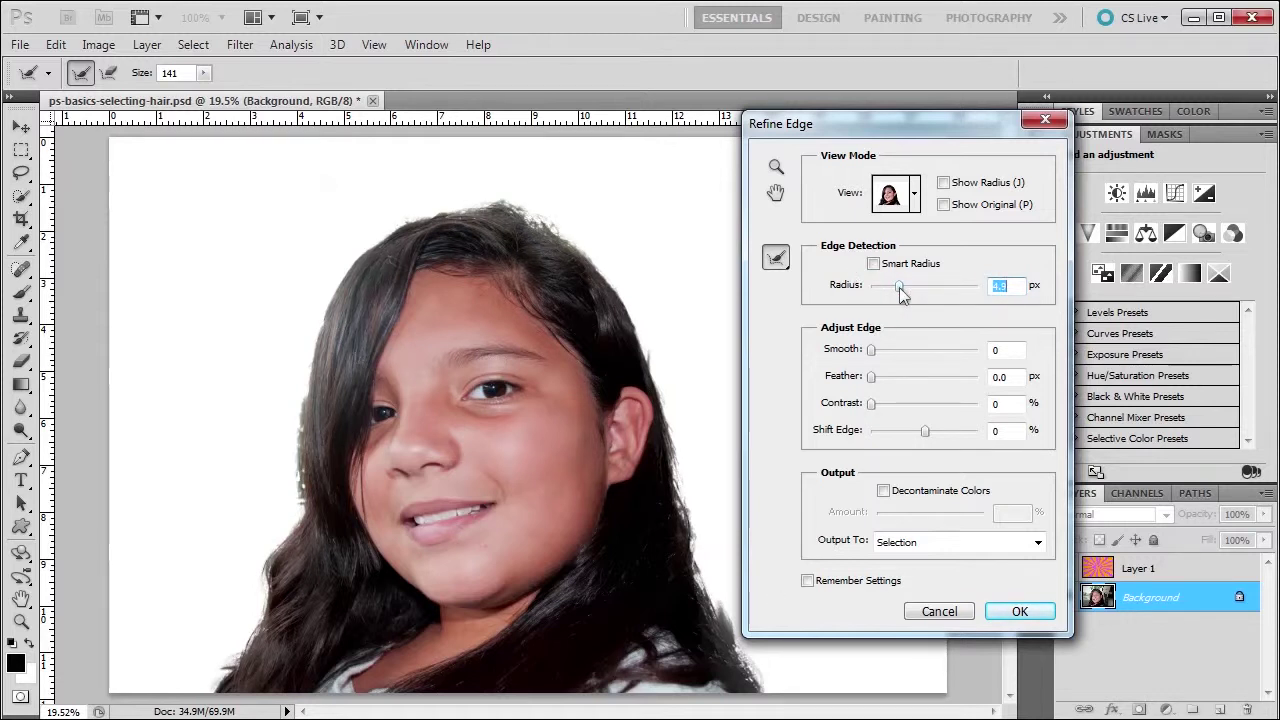
{"action": "left_click_drag", "start_coordinate": [899, 287], "coordinate": [923, 293]}
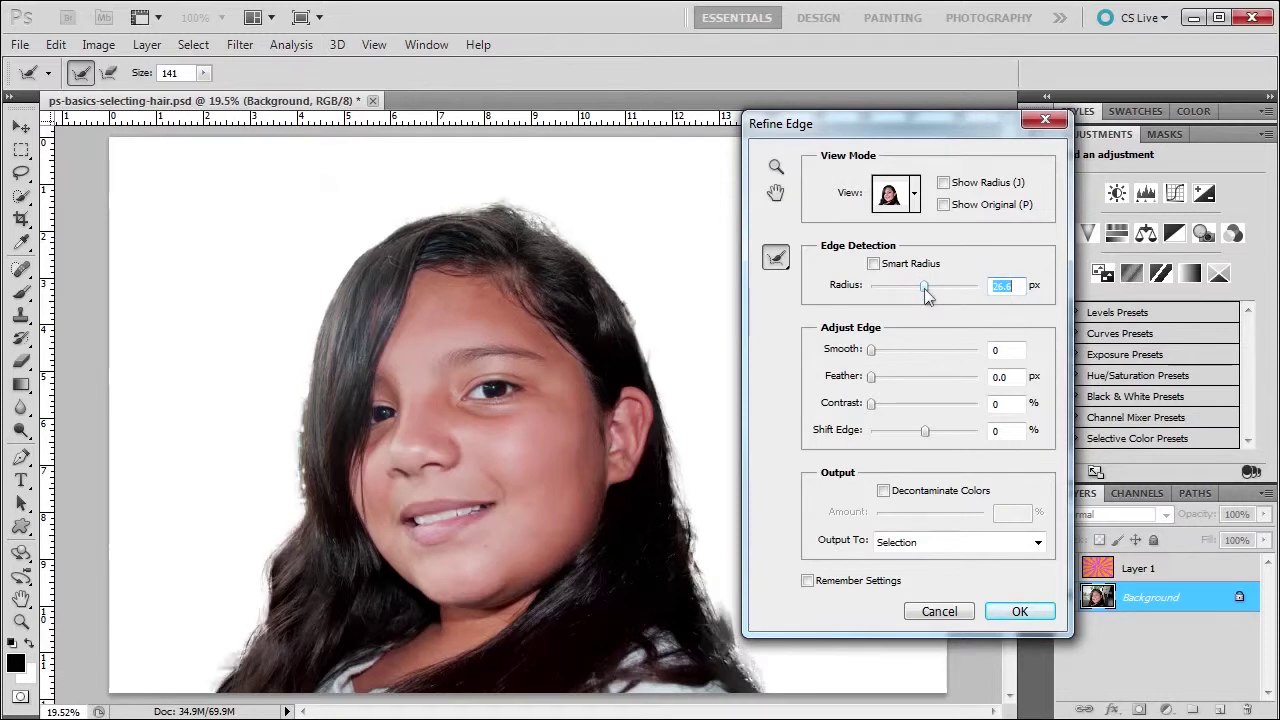
{"action": "left_click_drag", "start_coordinate": [926, 290], "coordinate": [936, 292]}
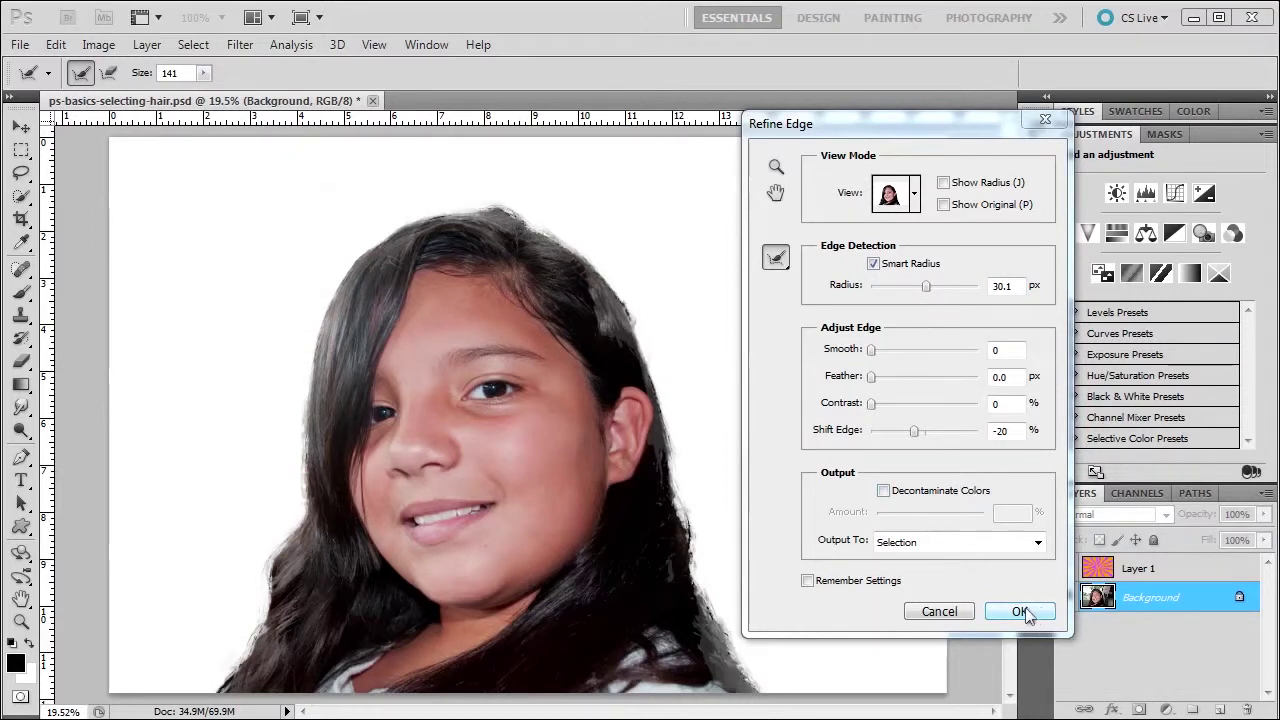
{"action": "left_click", "coordinate": [1038, 542]}
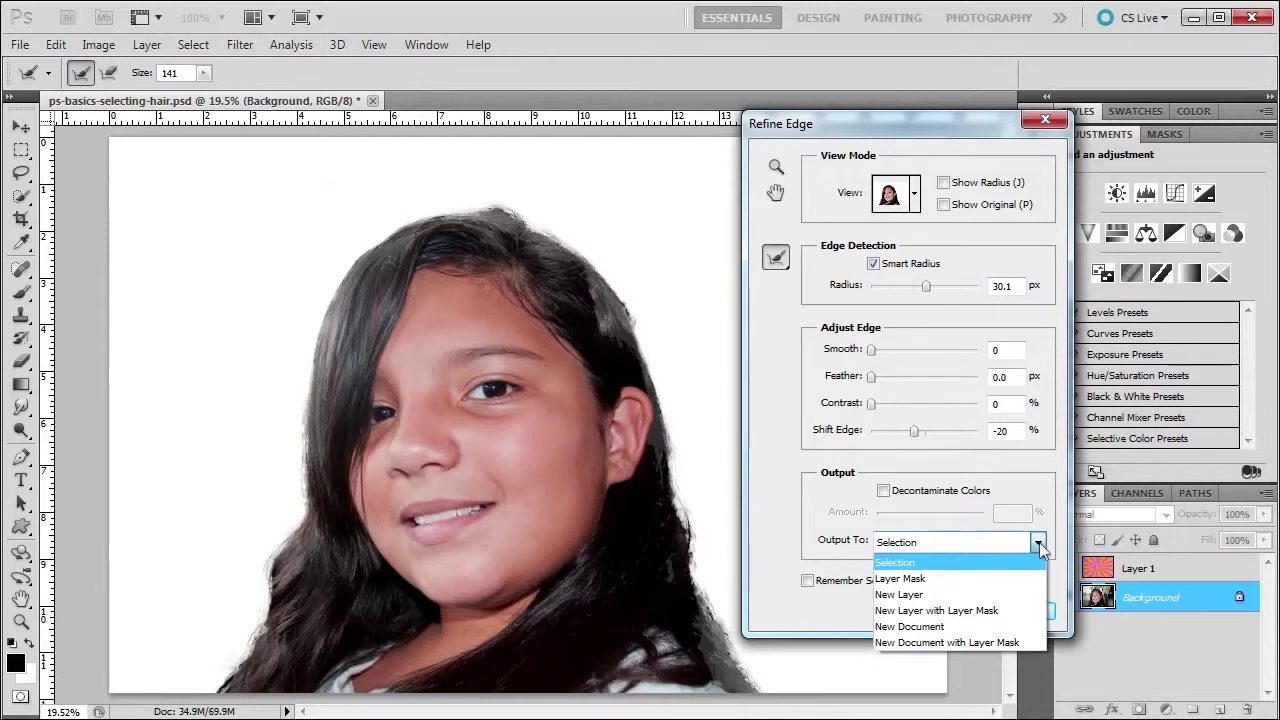
{"action": "left_click", "coordinate": [946, 611]}
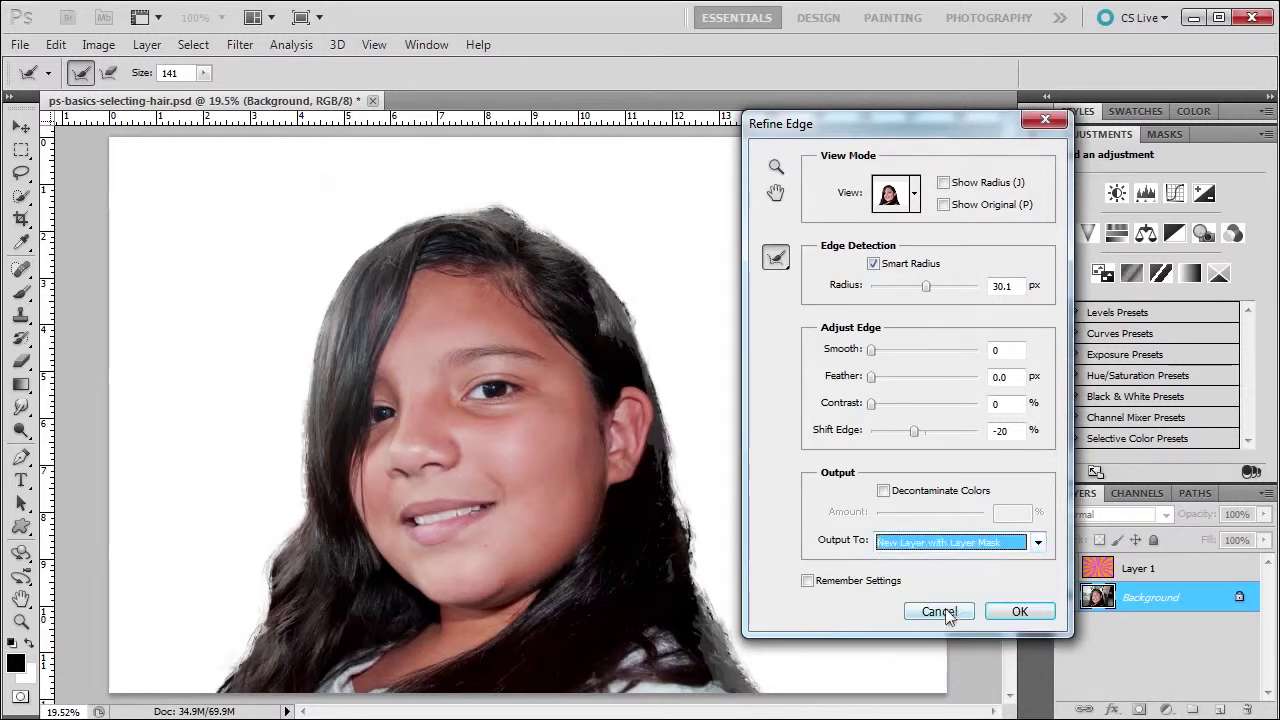
{"action": "left_click", "coordinate": [1020, 612]}
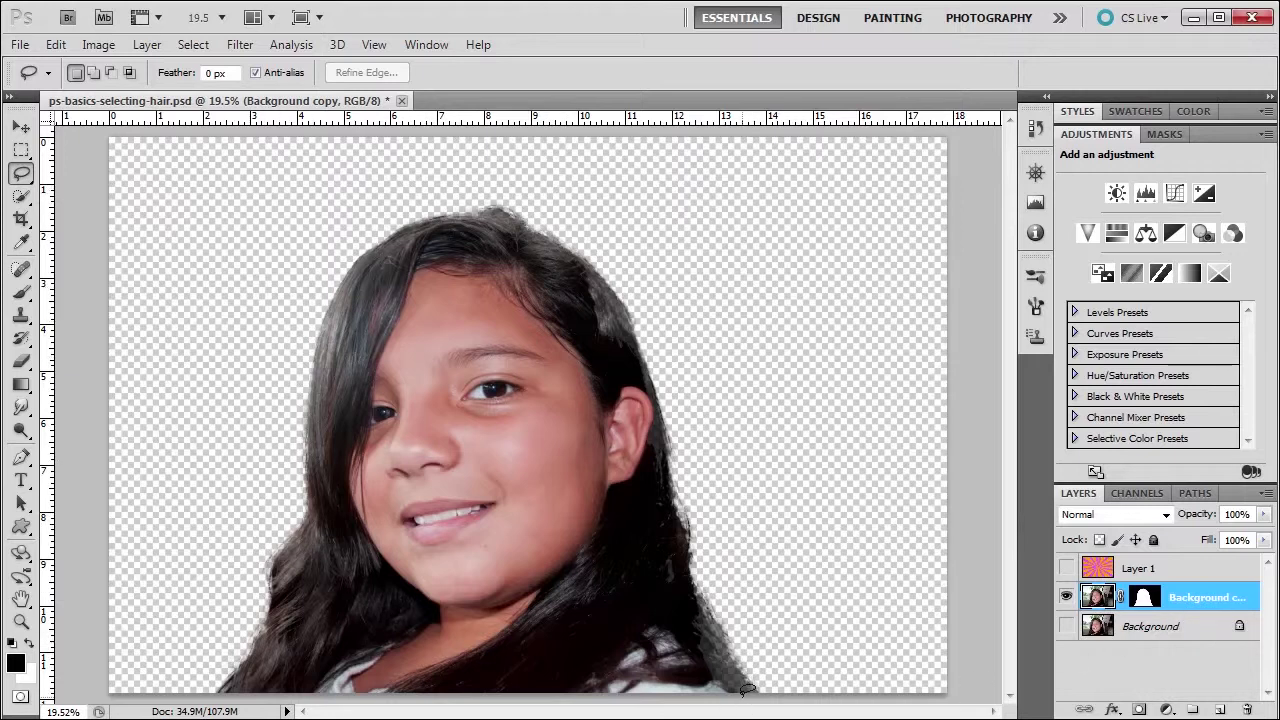
Step: Target the Background copy layer mask and pick the Brush at 56% opacity
{"action": "left_click", "coordinate": [1147, 598]}
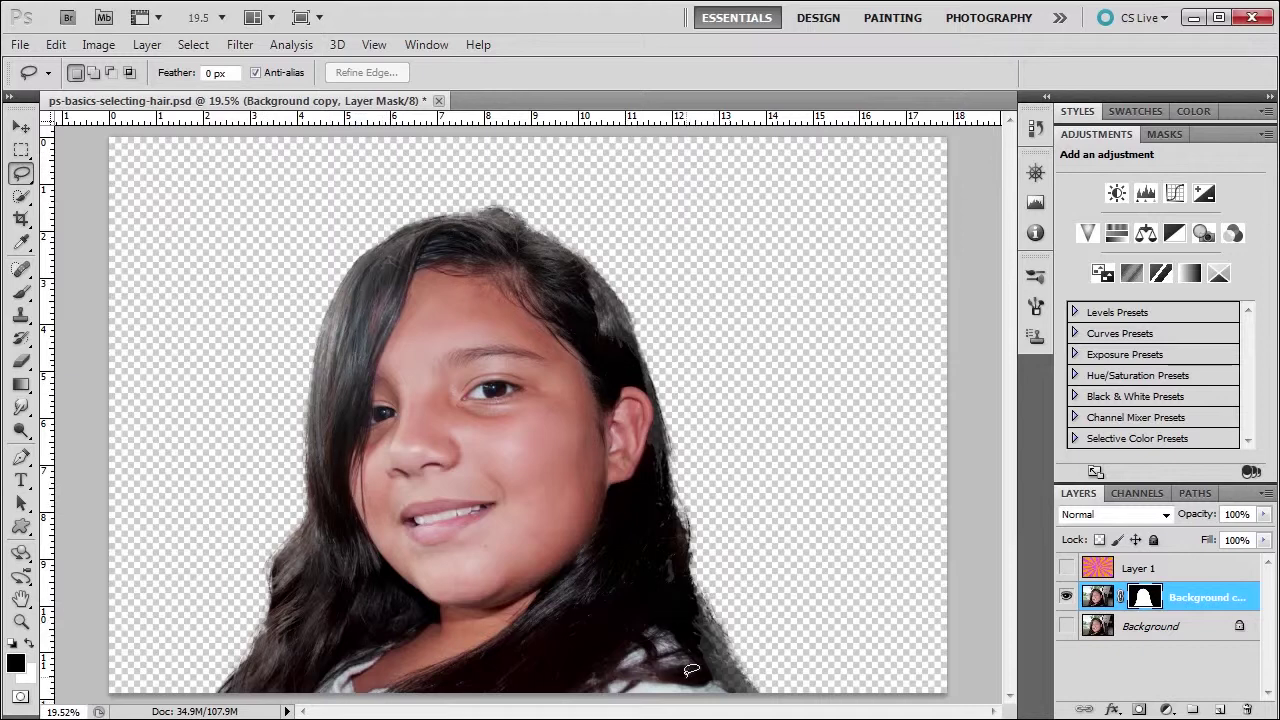
{"action": "key", "text": "b"}
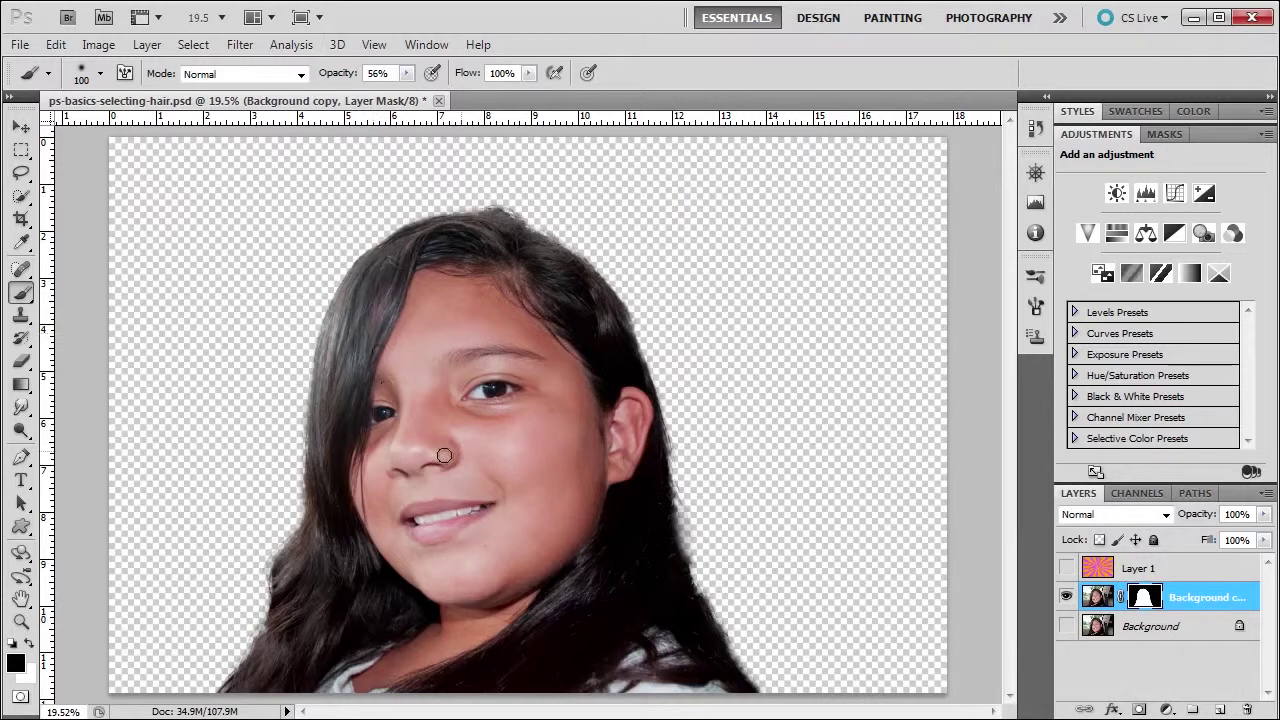
Step: Move the sunburst Layer 1 below Background copy and make it visible
{"action": "left_click", "coordinate": [1186, 569]}
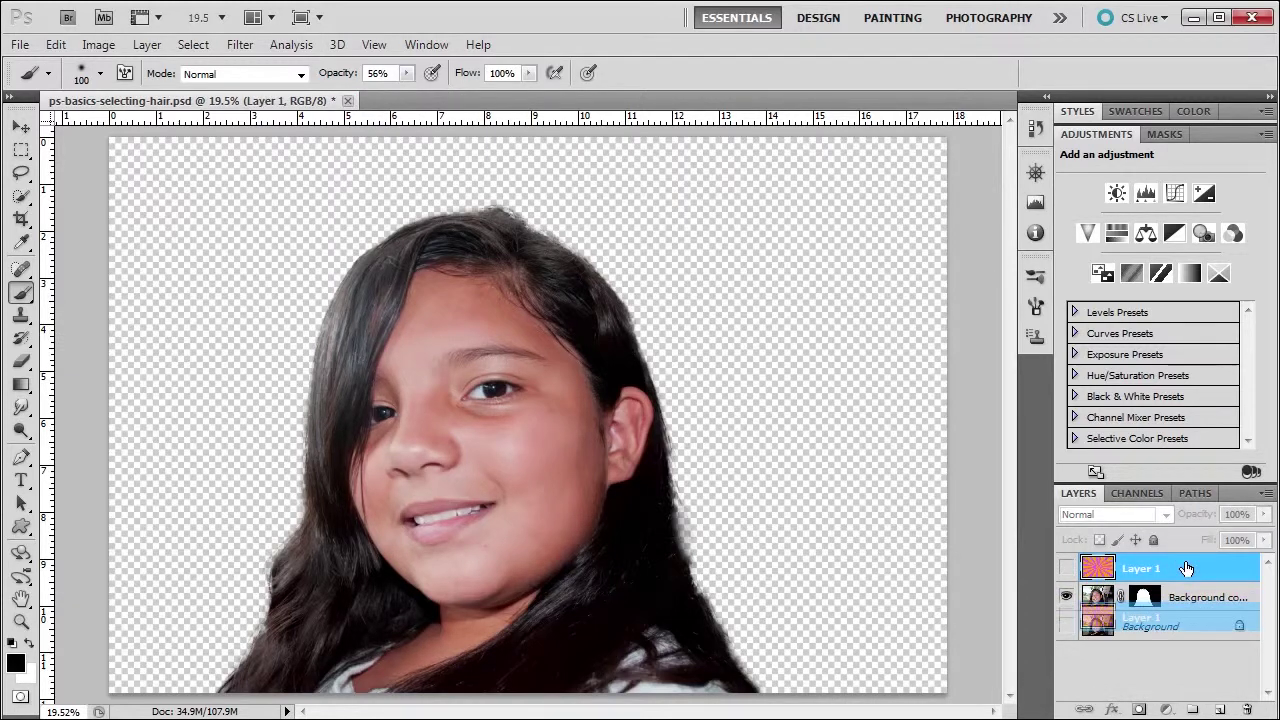
{"action": "left_click_drag", "start_coordinate": [1177, 566], "coordinate": [1178, 618]}
{"action": "left_click", "coordinate": [1067, 598]}
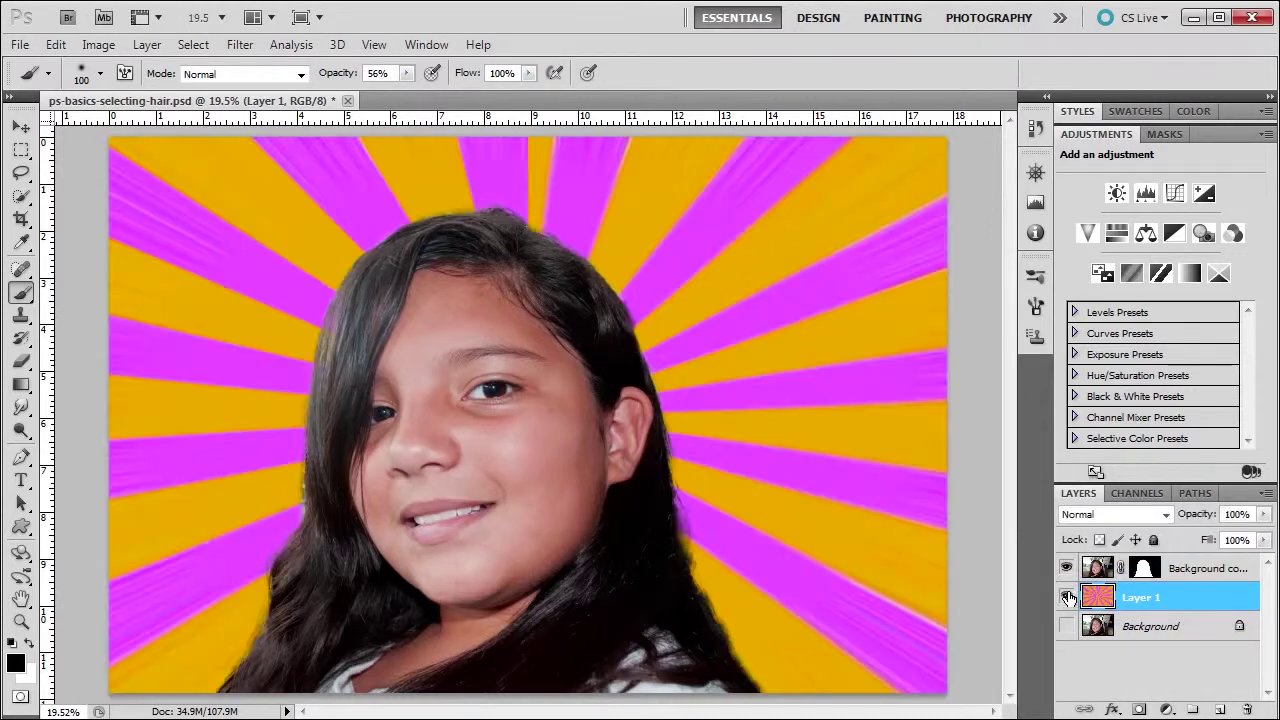